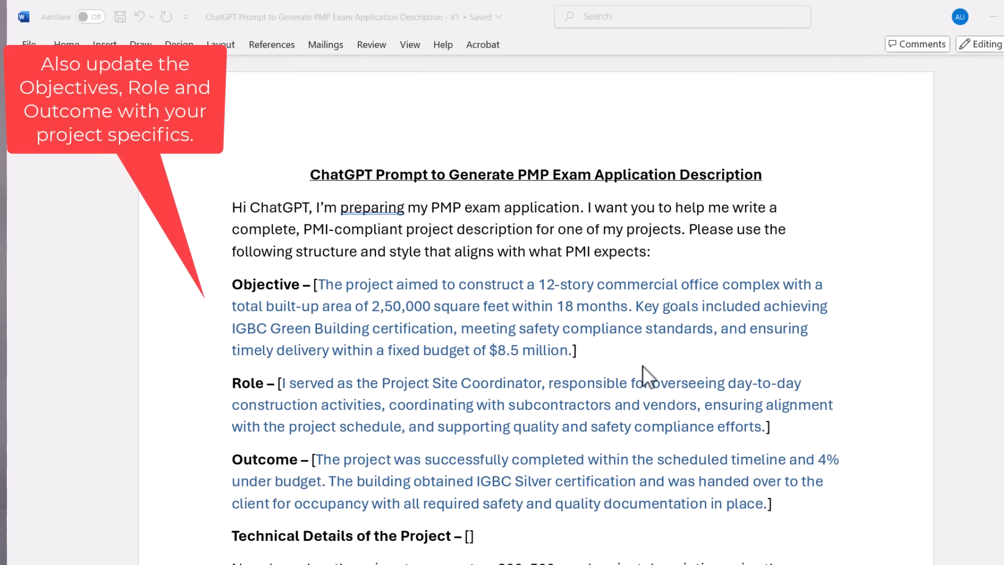
Paste the copied technical details, starting "The project involves the construction of a G+3", between the brackets after Technical Details of the Project
{"action": "scroll", "coordinate": [642, 366], "scroll_direction": "down", "scroll_amount": 3}
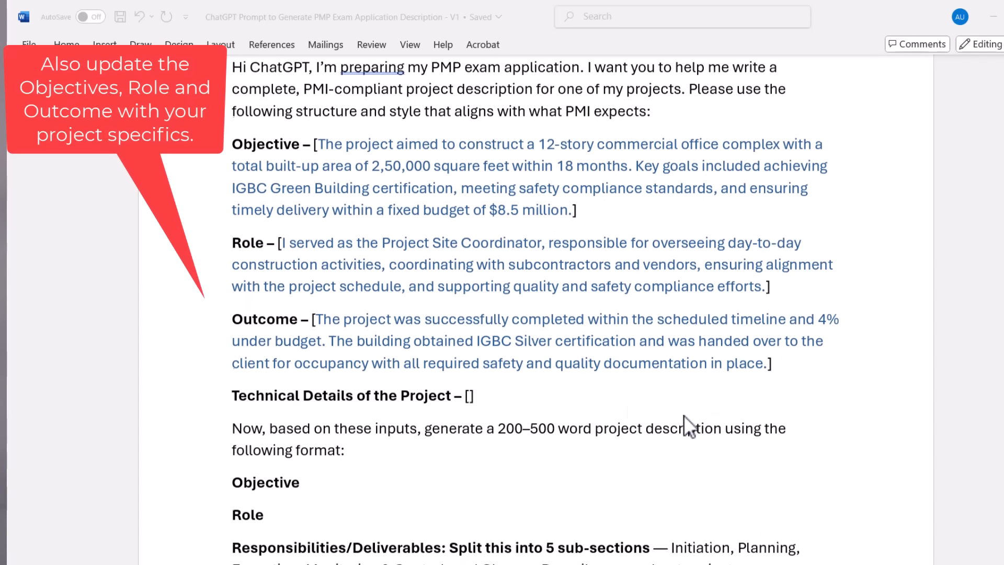
{"action": "left_click", "coordinate": [471, 394]}
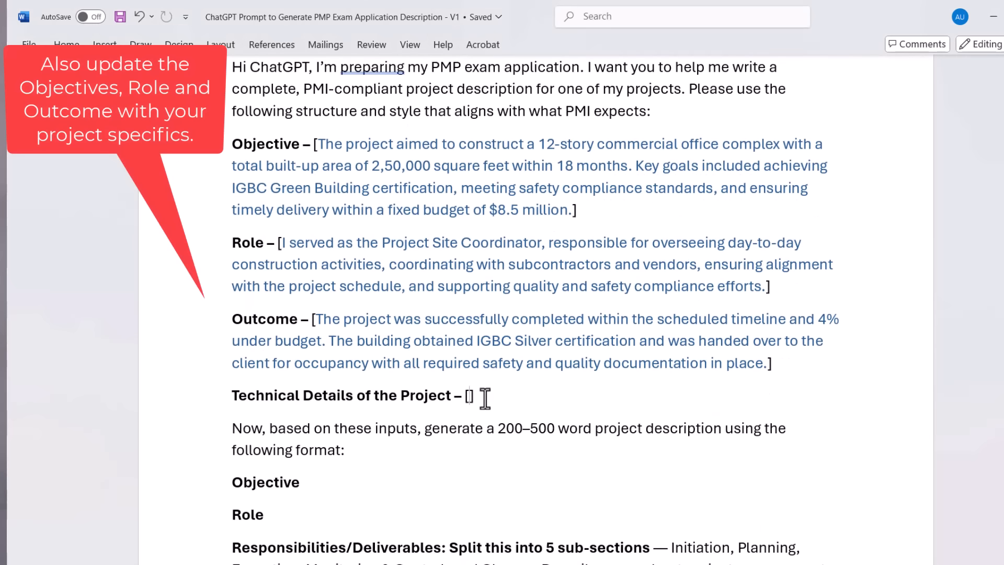
{"action": "type", "text": "The project involves the construction of a G+3 commercial building with RCC framed structure and pile foundation. The superstructure includes brick masonry walls, vitrified tile flooring, and aluminum glazing for the facade. Plumbing systems include CPVC piping for water supply and UPVC for drainage. Electrical work follows IS standards with concealed wiring and a dedicated transformer setup. Fire safety provisions include sprinklers, smoke detectors, and a dedicated fire exit staircase."}
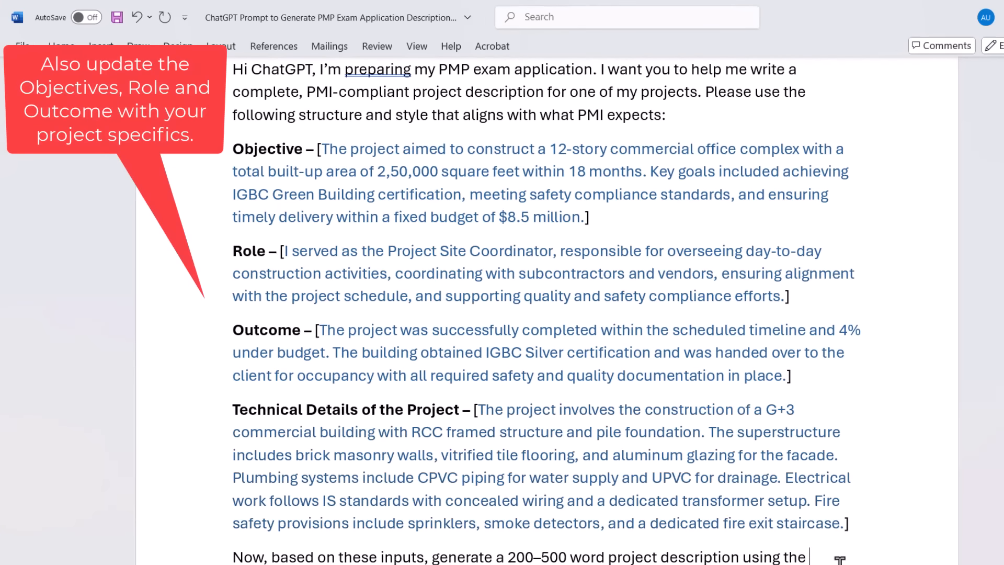
{"action": "scroll", "coordinate": [815, 555], "scroll_direction": "up", "scroll_amount": 3}
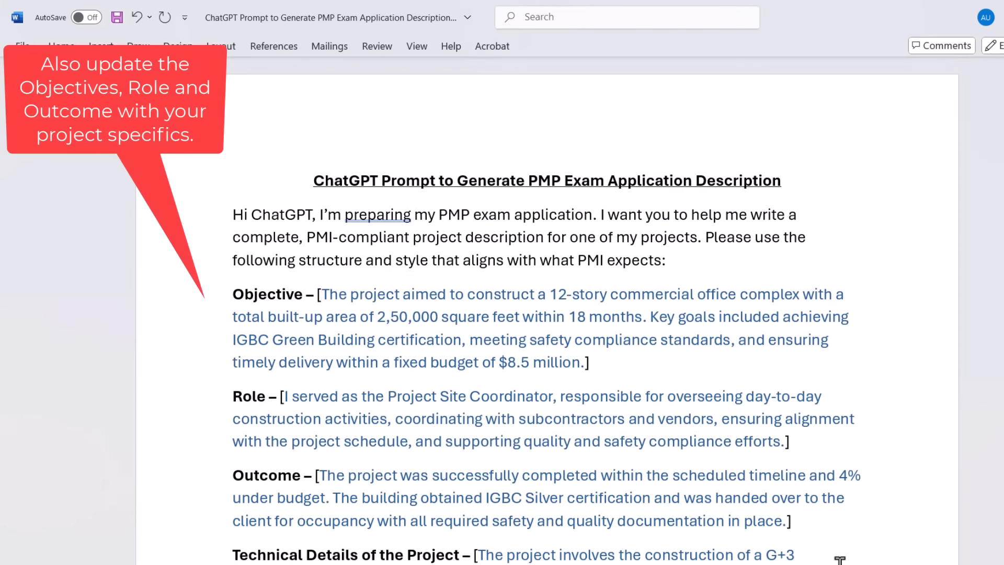
{"action": "scroll", "coordinate": [840, 559], "scroll_direction": "down", "scroll_amount": 15}
{"action": "scroll", "coordinate": [840, 559], "scroll_direction": "up", "scroll_amount": 7}
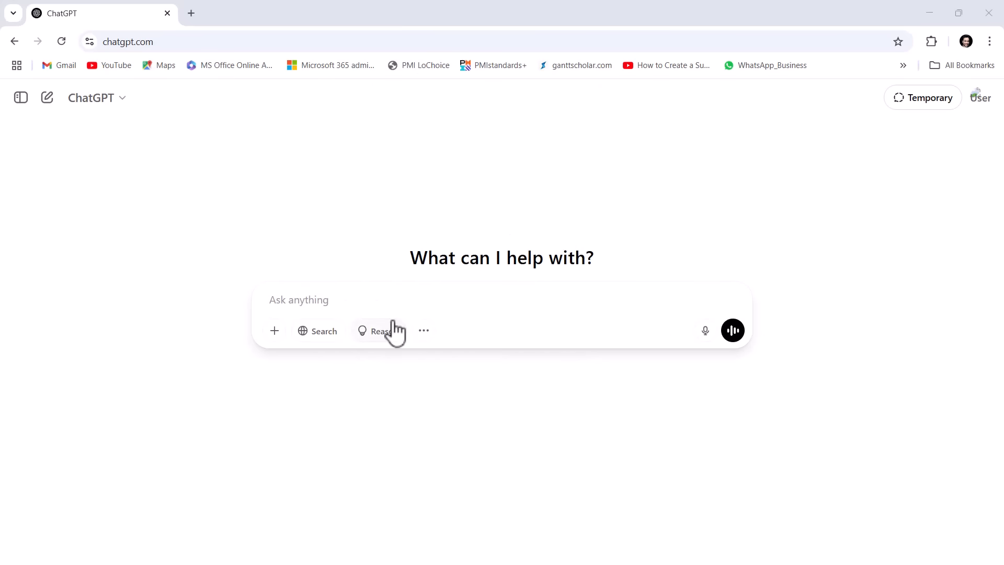
Switch to ChatGPT and submit the copied PMP project description prompt to generate the application description
{"action": "left_click", "coordinate": [377, 303]}
{"action": "key", "text": "ctrl+v"}
{"action": "scroll", "coordinate": [652, 366], "scroll_direction": "down", "scroll_amount": 5}
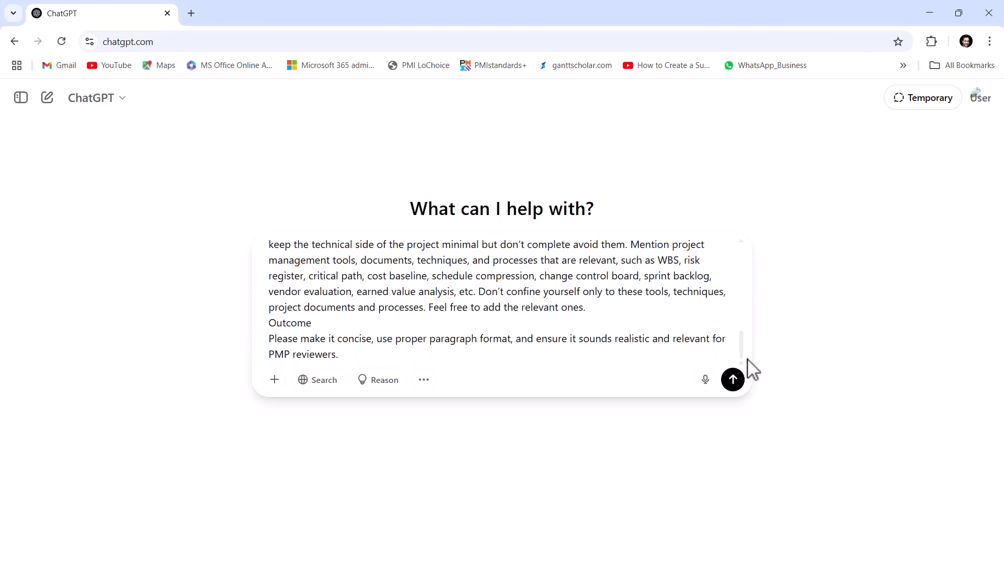
{"action": "left_click", "coordinate": [733, 379]}
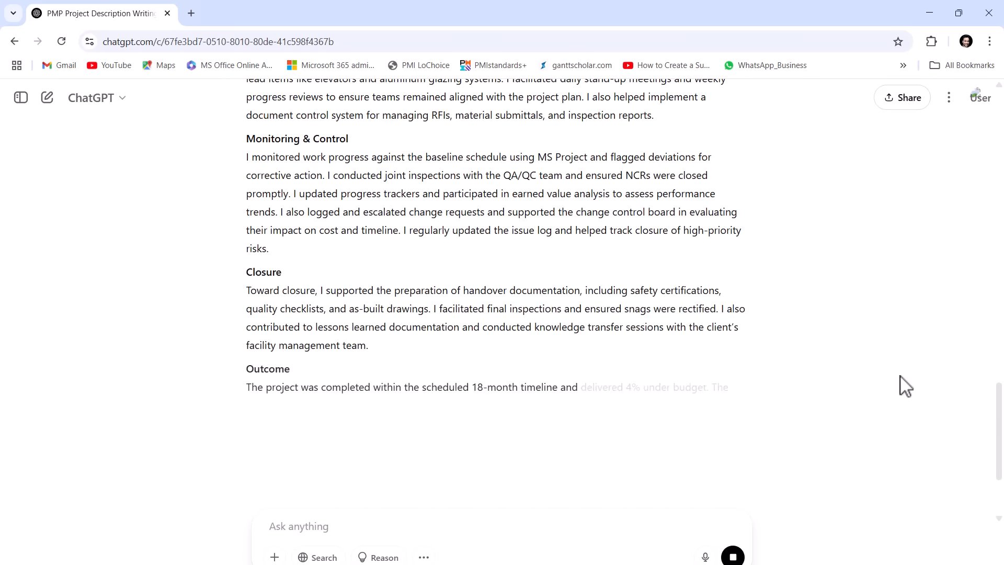
{"action": "scroll", "coordinate": [906, 386], "scroll_direction": "up", "scroll_amount": 10}
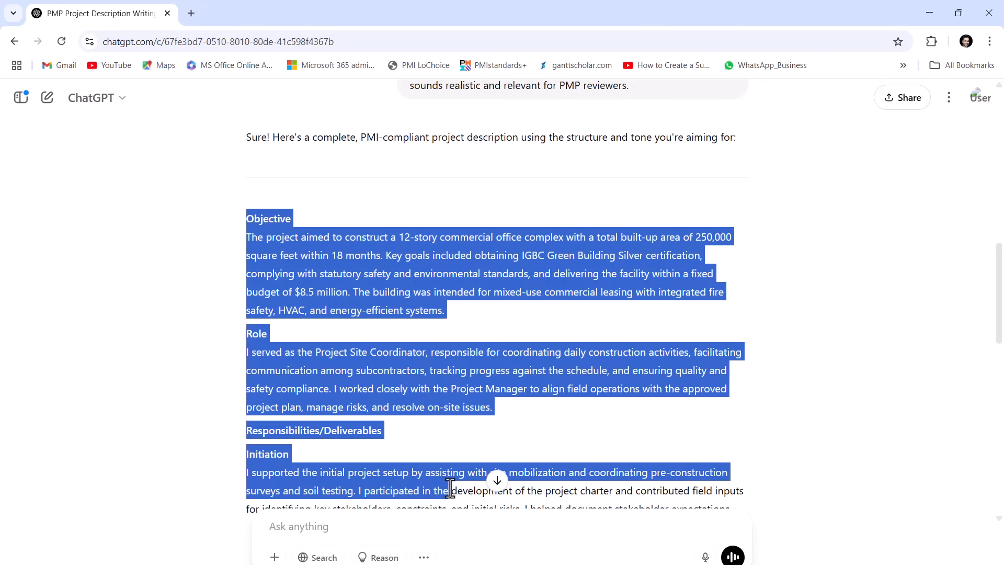
{"action": "left_click_drag", "start_coordinate": [450, 487], "coordinate": [708, 417]}
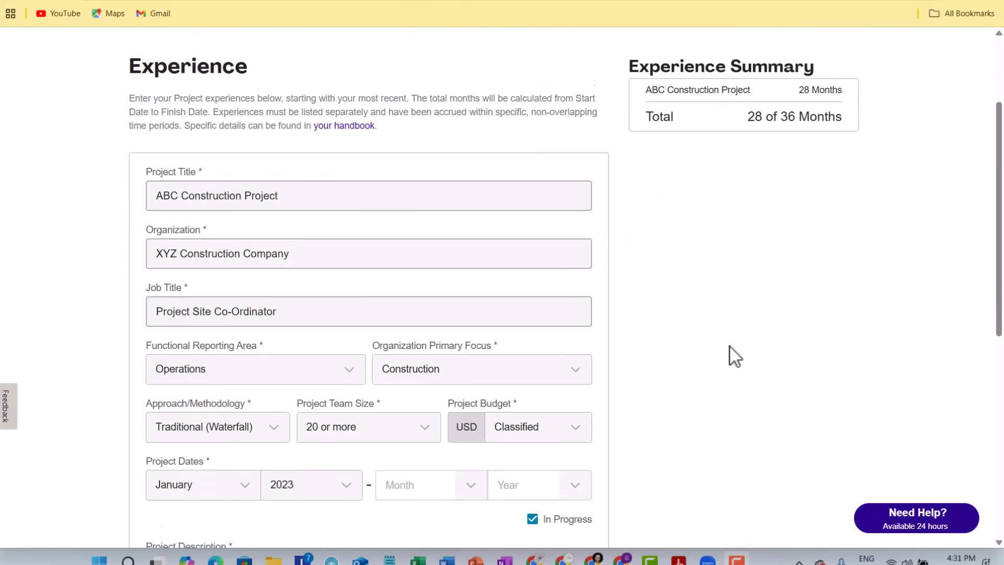
Paste the generated text into the Project Description of the ABC Construction Project in the PMP application and save the experience
{"action": "scroll", "coordinate": [732, 356], "scroll_direction": "down", "scroll_amount": 5}
{"action": "left_click", "coordinate": [296, 358]}
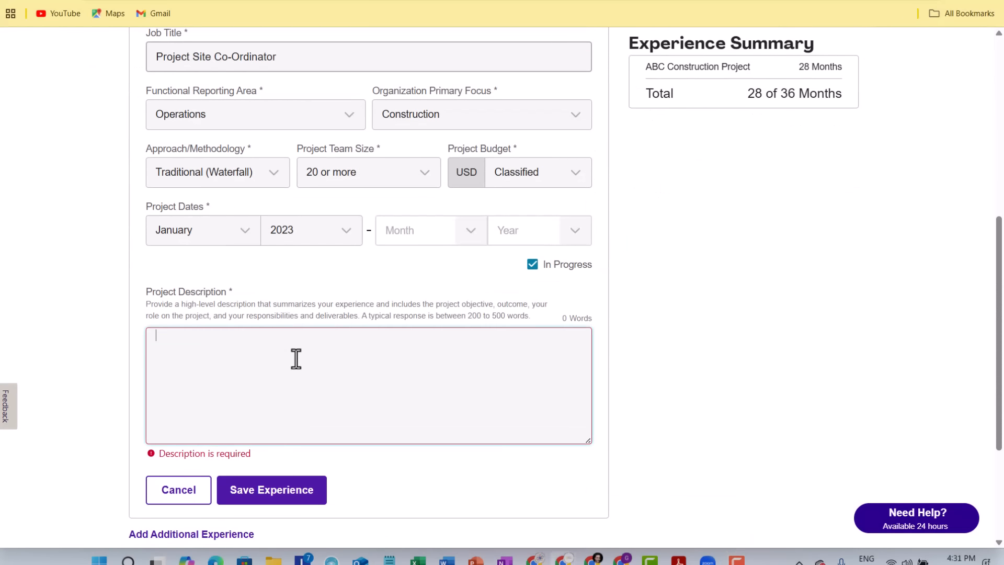
{"action": "key", "text": "ctrl+v"}
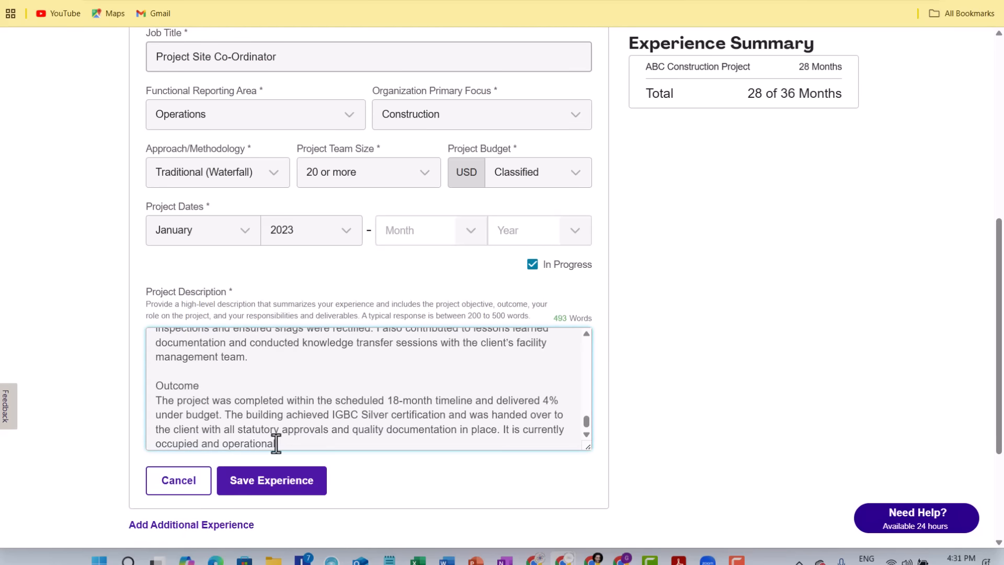
{"action": "left_click", "coordinate": [271, 467]}
{"action": "scroll", "coordinate": [764, 330], "scroll_direction": "up", "scroll_amount": 10}
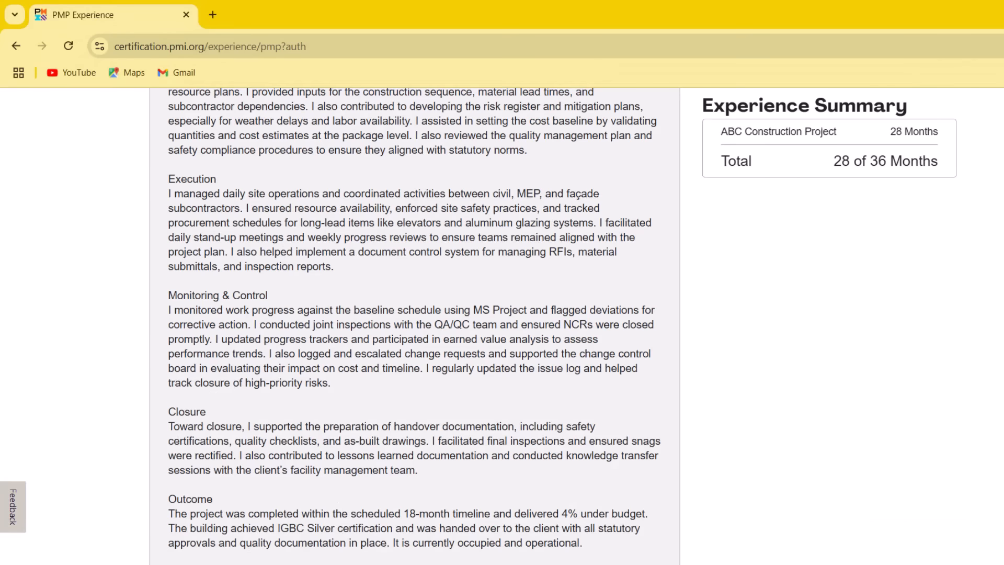
{"action": "scroll", "coordinate": [831, 419], "scroll_direction": "down", "scroll_amount": 10}
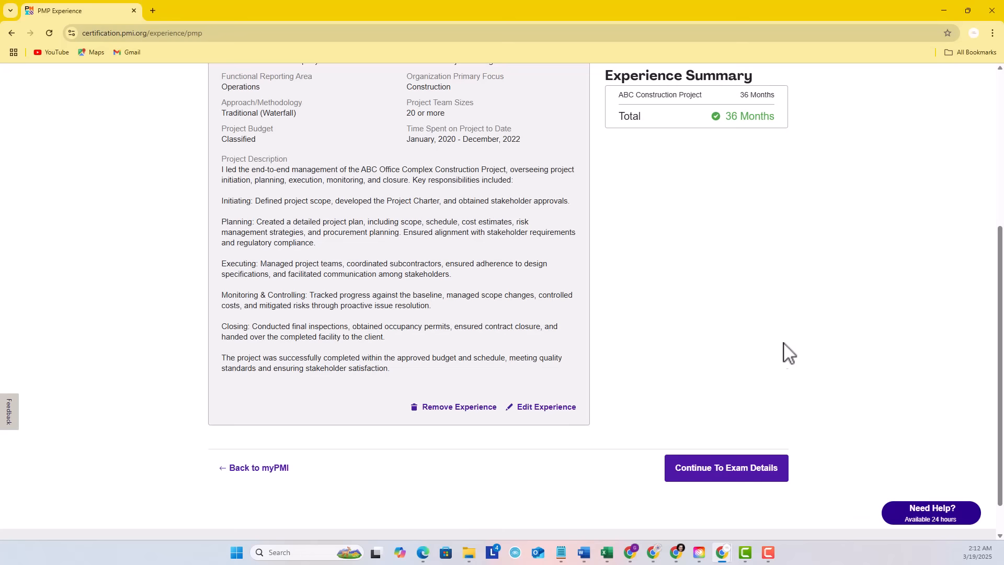
Continue to the exam details and set both the exam location and the citizenship to India
{"action": "left_click", "coordinate": [742, 480]}
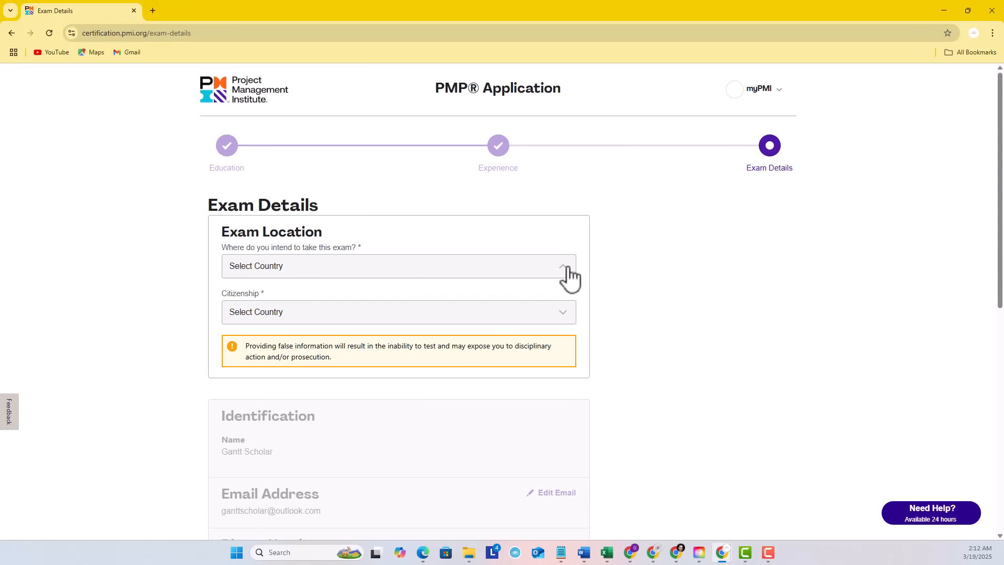
{"action": "type", "text": "in"}
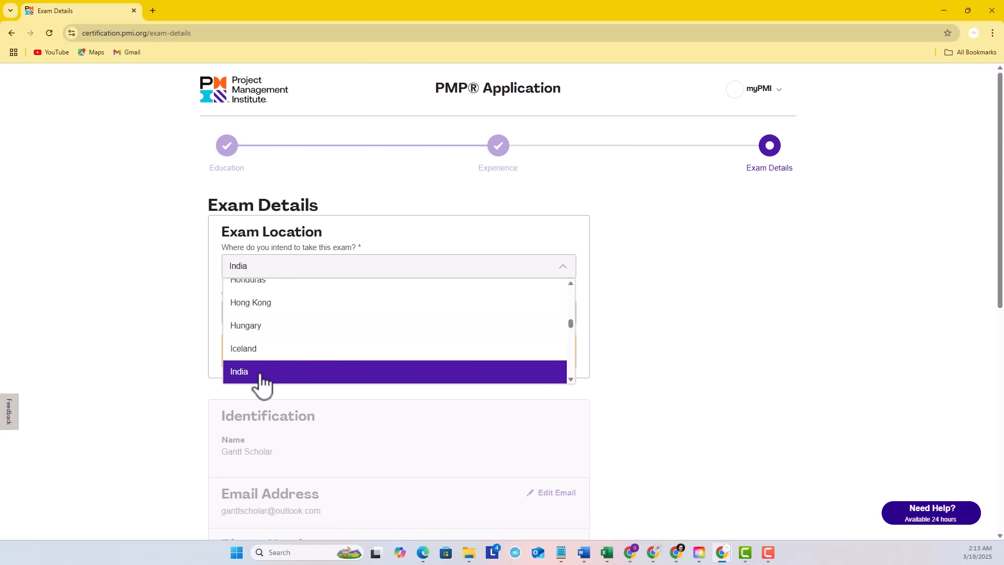
{"action": "left_click", "coordinate": [260, 376]}
{"action": "left_click", "coordinate": [296, 312]}
{"action": "key", "text": "i"}
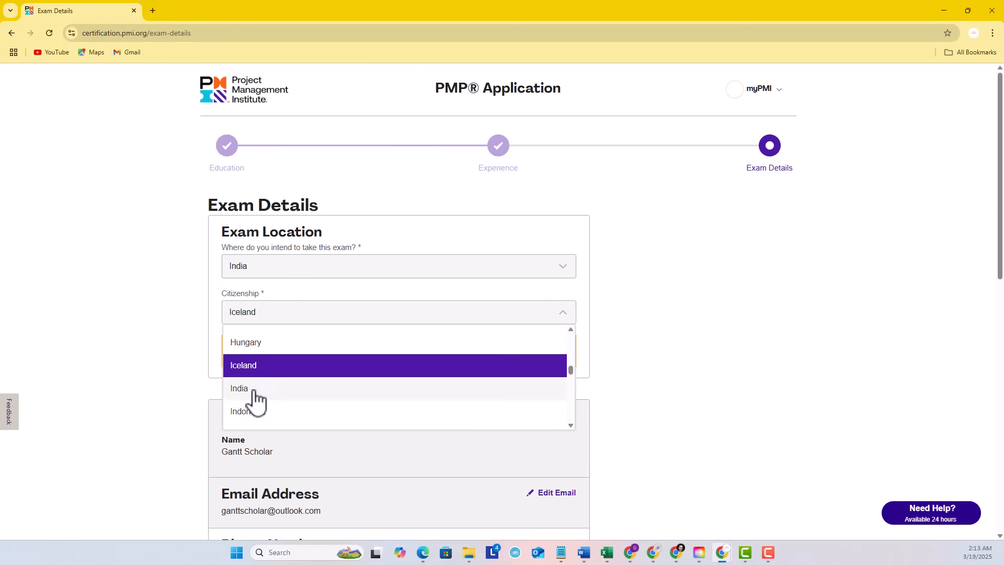
{"action": "left_click", "coordinate": [252, 389]}
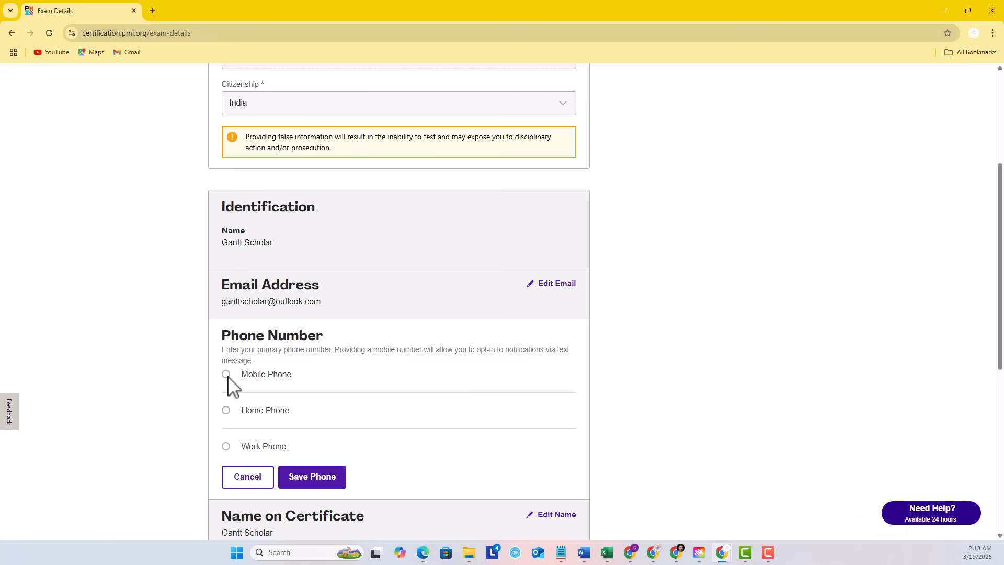
Choose Mobile Phone as the primary phone type, enter the applicant's mobile number and save the phone details
{"action": "left_click", "coordinate": [226, 374]}
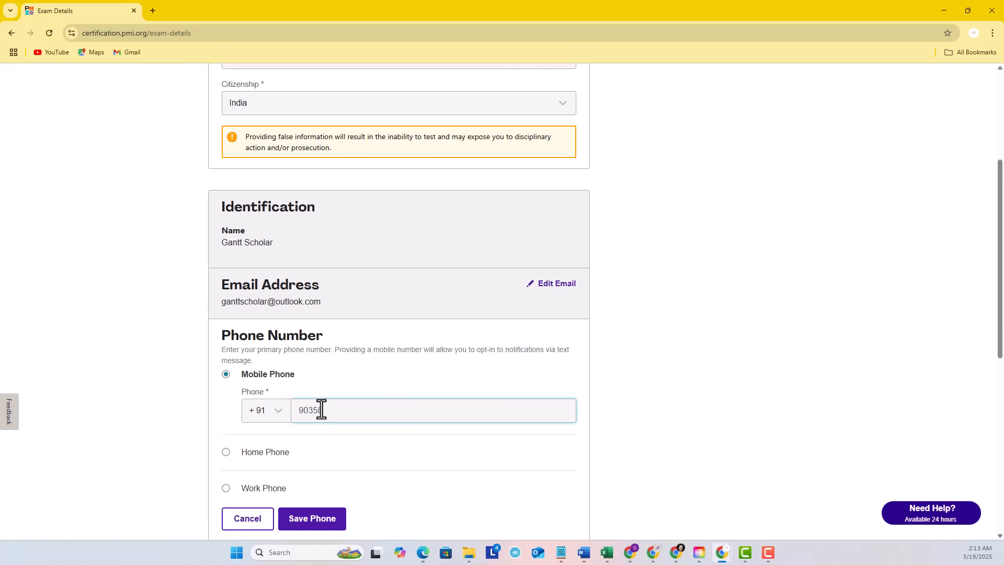
{"action": "scroll", "coordinate": [549, 469], "scroll_direction": "down", "scroll_amount": 1}
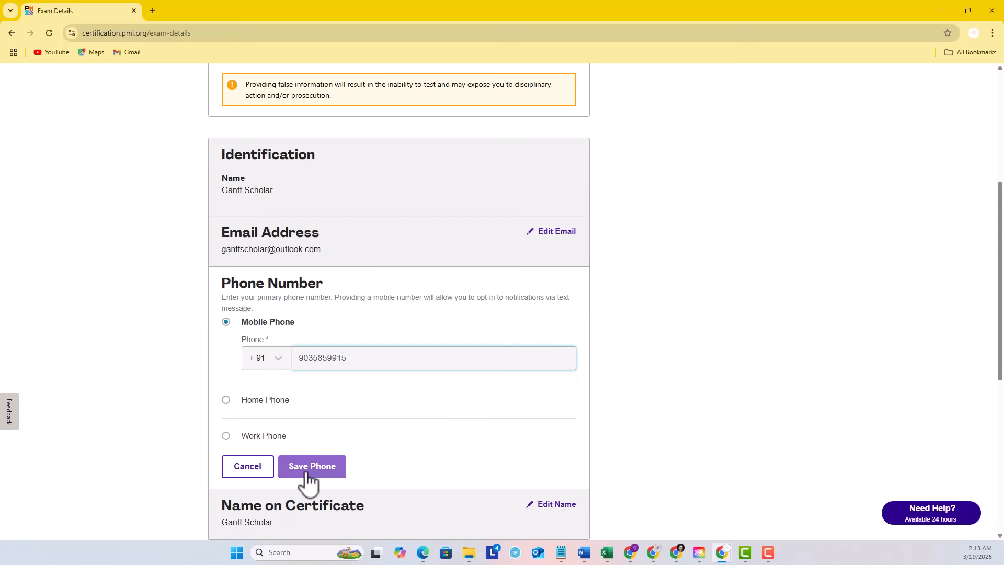
{"action": "left_click", "coordinate": [308, 473]}
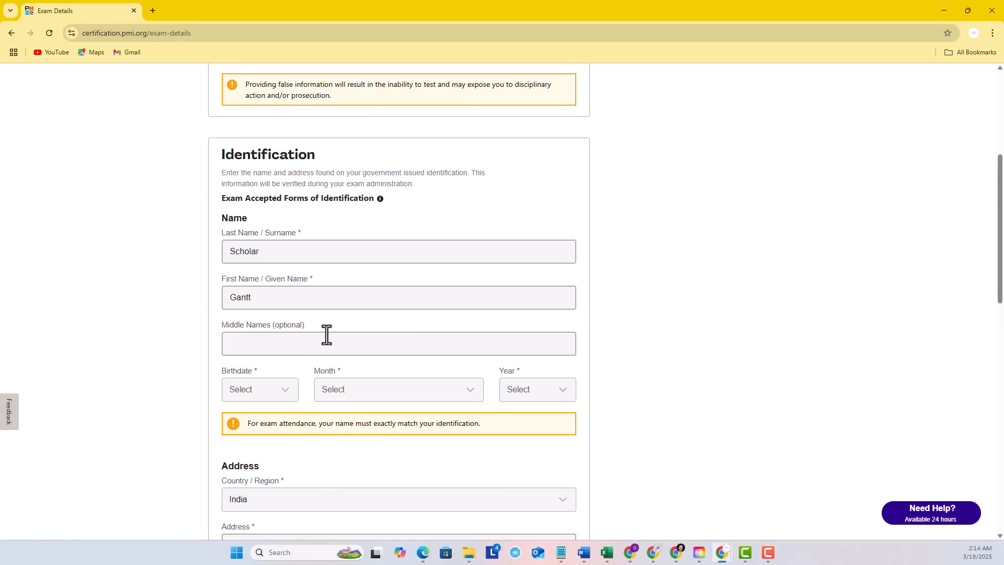
Agree to the terms and agreements and declare that all information provided is accurate and complete
{"action": "scroll", "coordinate": [633, 426], "scroll_direction": "down", "scroll_amount": 1}
{"action": "scroll", "coordinate": [629, 418], "scroll_direction": "down", "scroll_amount": 1}
{"action": "scroll", "coordinate": [376, 361], "scroll_direction": "up", "scroll_amount": 3}
{"action": "scroll", "coordinate": [375, 360], "scroll_direction": "down", "scroll_amount": 3}
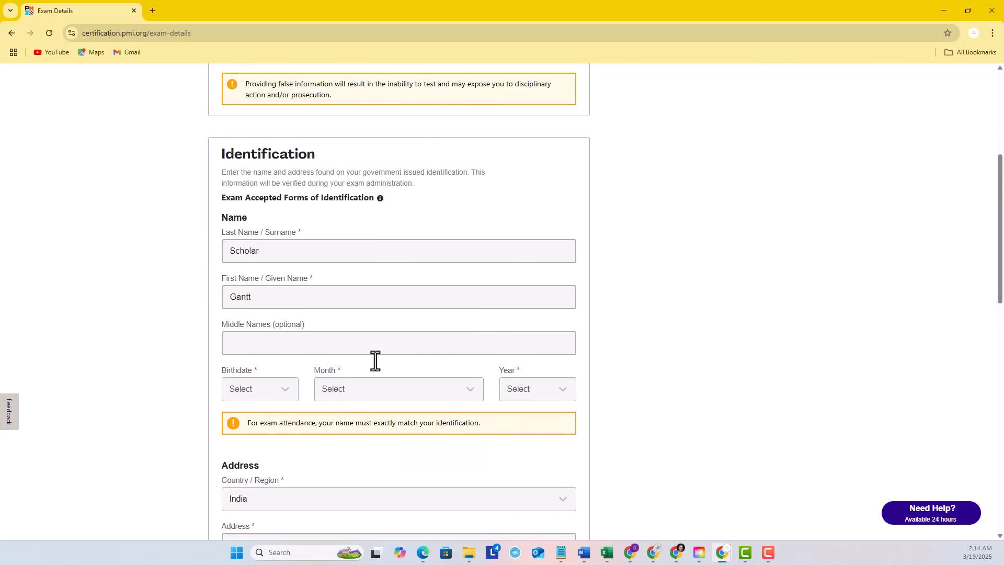
{"action": "left_click", "coordinate": [285, 286]}
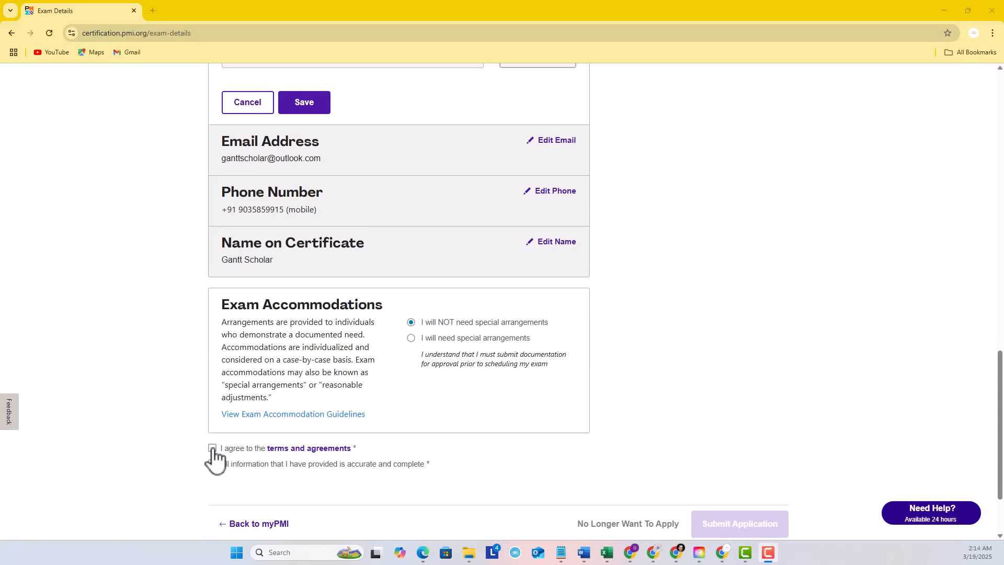
{"action": "left_click", "coordinate": [212, 448]}
{"action": "left_click", "coordinate": [213, 464]}
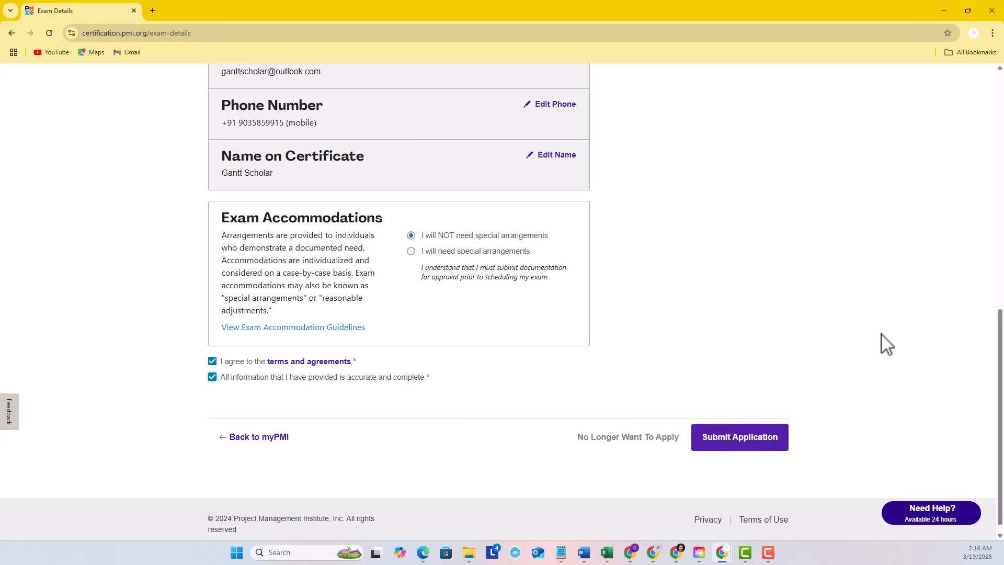
Return to the Experience stage of the PMP application
{"action": "left_click", "coordinate": [993, 34]}
{"action": "left_click", "coordinate": [668, 206]}
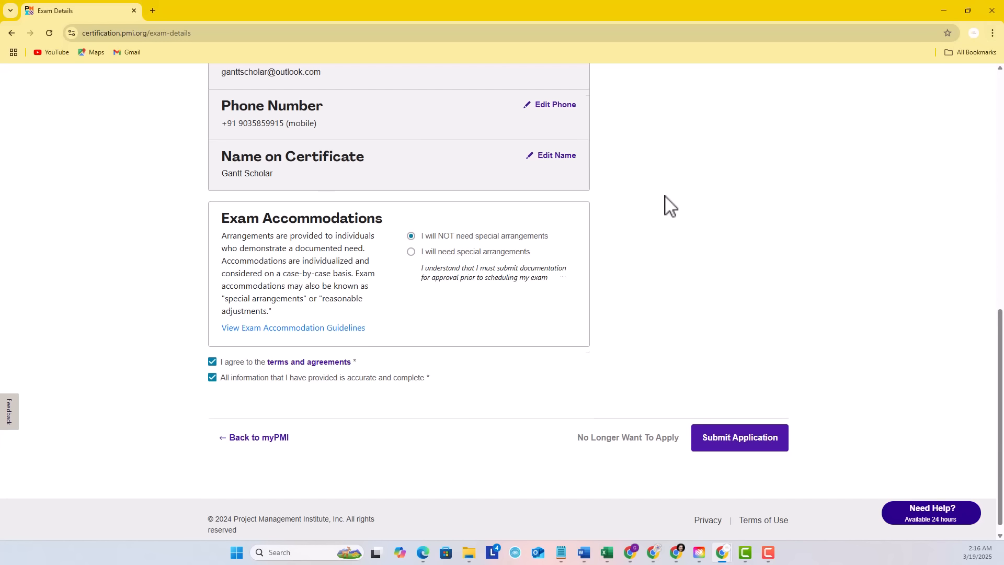
{"action": "scroll", "coordinate": [664, 206], "scroll_direction": "up", "scroll_amount": 10}
{"action": "left_click", "coordinate": [498, 154]}
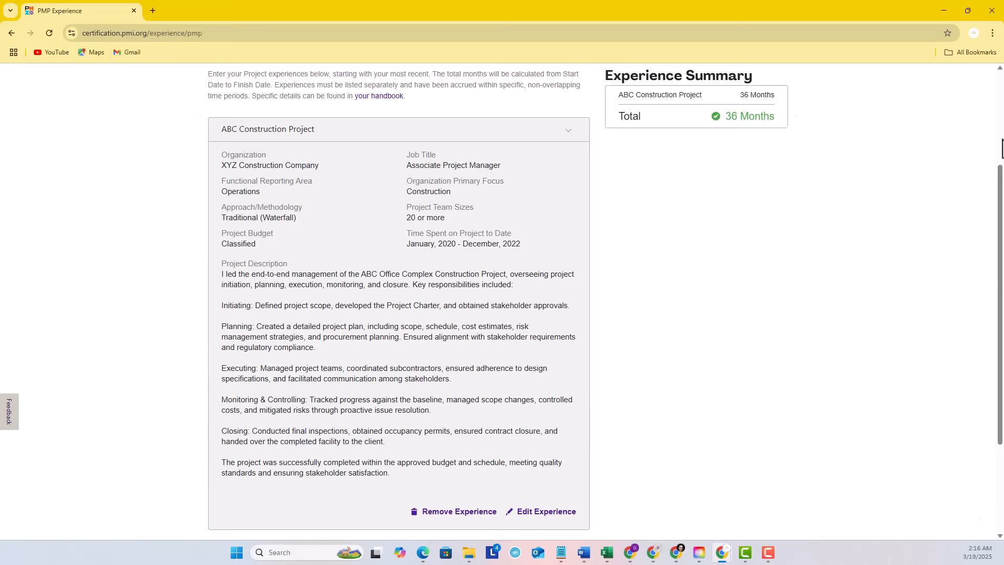
Preview the Experience page for printing and set the print destination to Save as PDF
{"action": "left_click", "coordinate": [992, 33]}
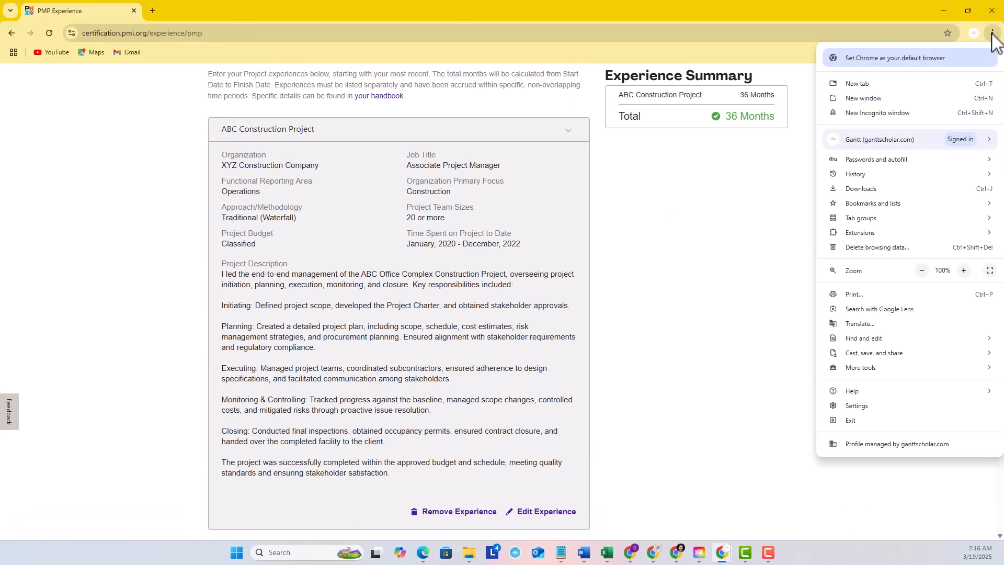
{"action": "left_click", "coordinate": [855, 294]}
{"action": "scroll", "coordinate": [588, 285], "scroll_direction": "down", "scroll_amount": 4}
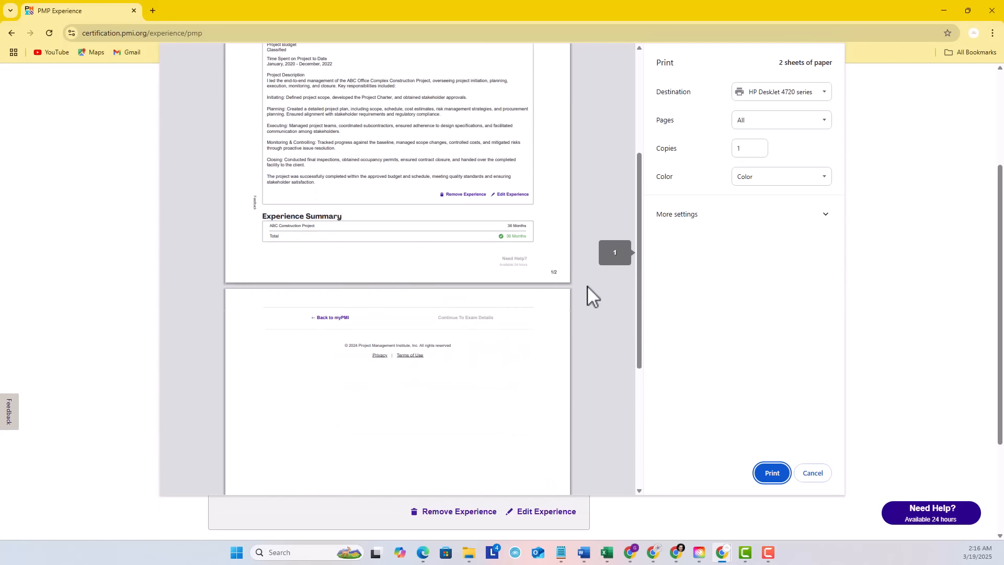
{"action": "scroll", "coordinate": [588, 286], "scroll_direction": "up", "scroll_amount": 2}
{"action": "scroll", "coordinate": [588, 285], "scroll_direction": "up", "scroll_amount": 2}
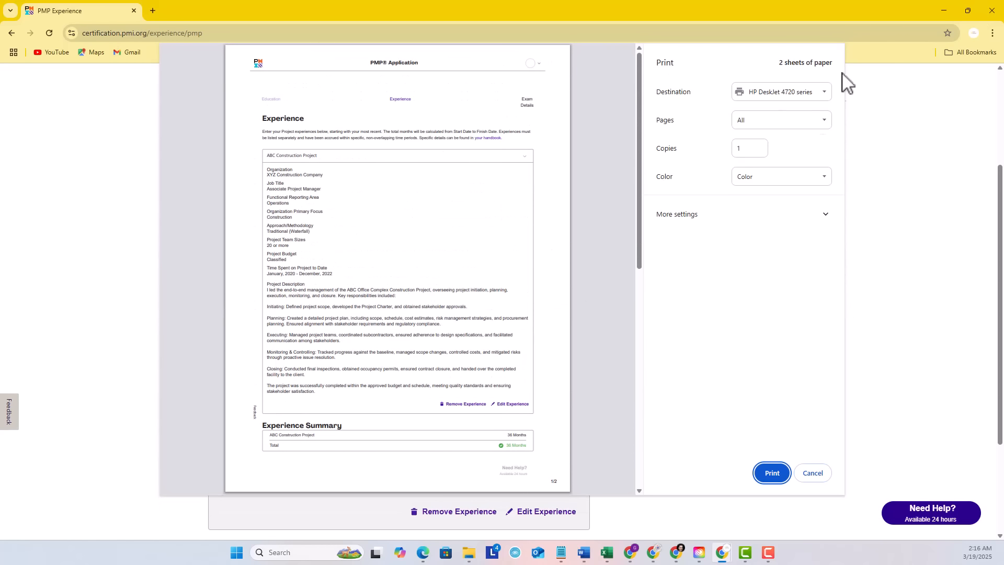
{"action": "left_click", "coordinate": [821, 93]}
{"action": "left_click", "coordinate": [795, 117]}
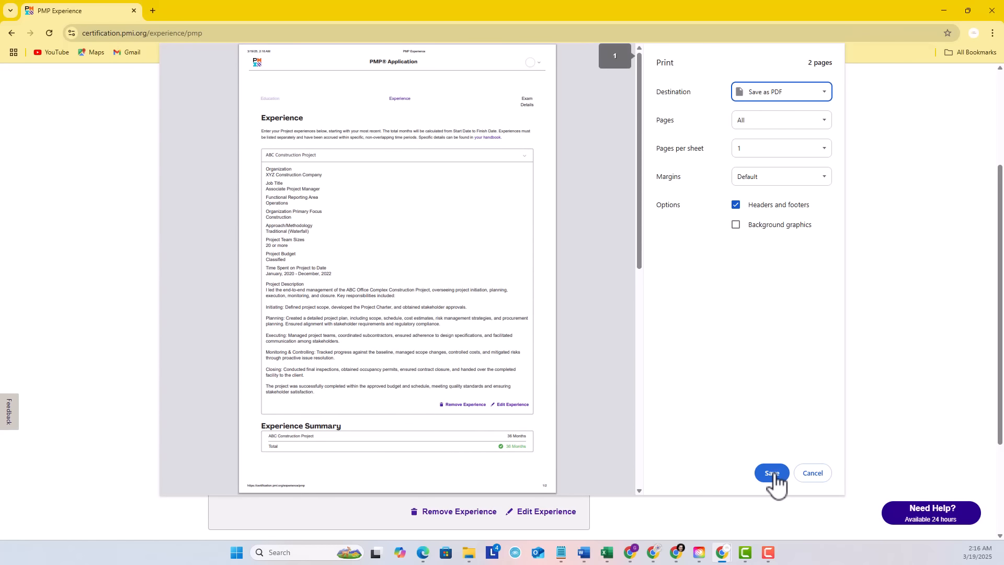